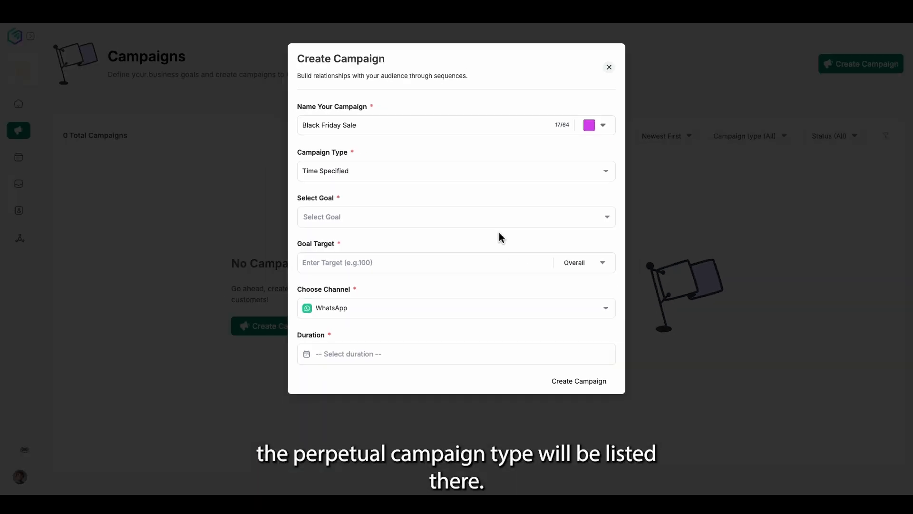
Step: Set the campaign goal to Leads with a goal target of 100 counted as Unique
left_click(507, 224)
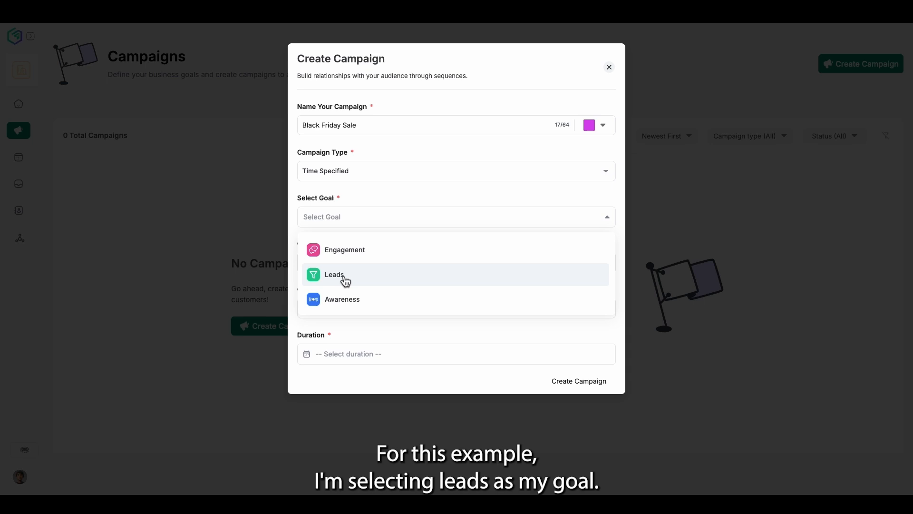
left_click(348, 280)
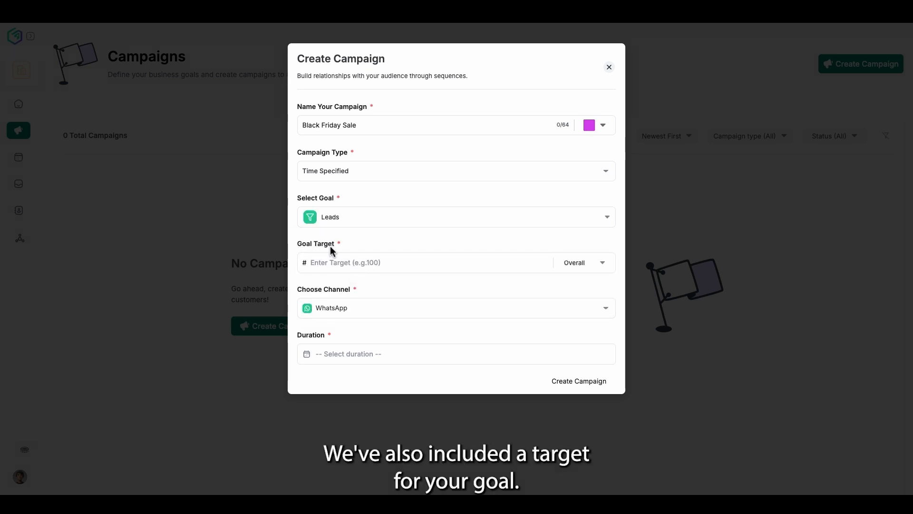
left_click(333, 264)
type("100")
left_click(590, 270)
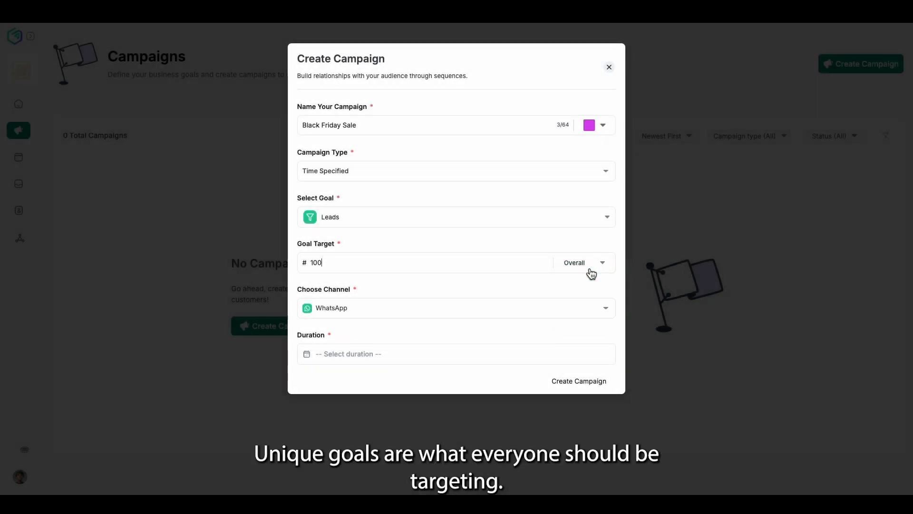
left_click(590, 270)
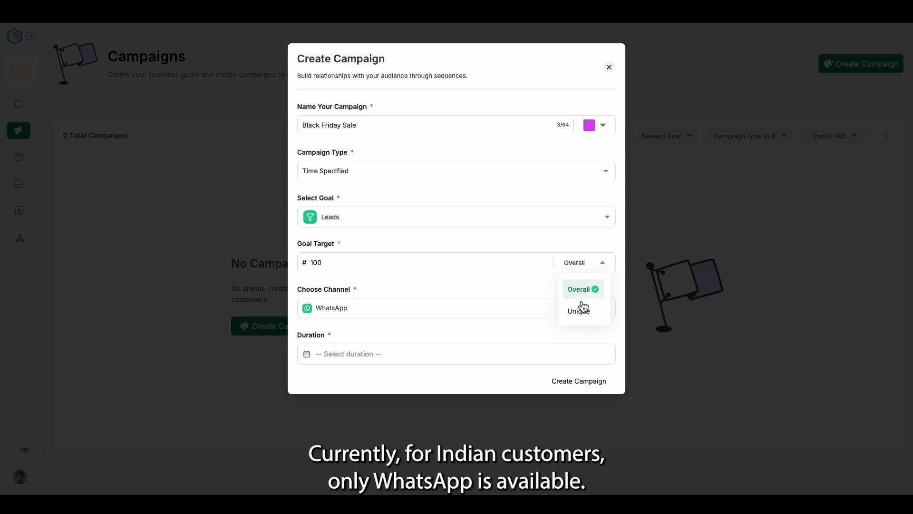
left_click(588, 315)
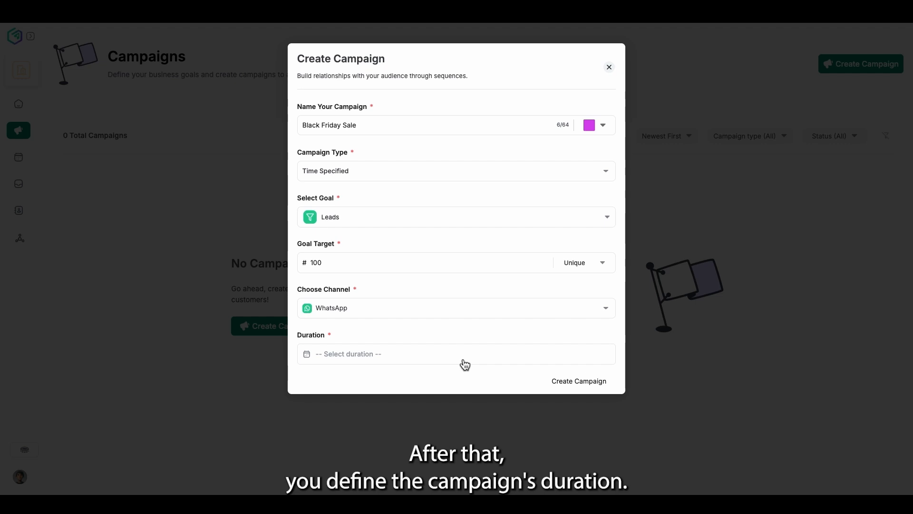
Step: Set the campaign duration to Jun 27, 2025 - Aug 31, 2025 and create the campaign
left_click(422, 358)
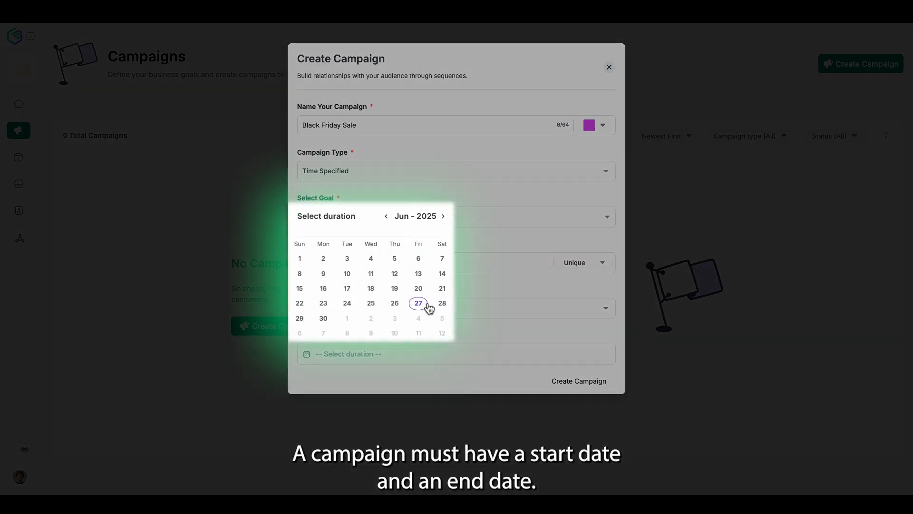
left_click(419, 304)
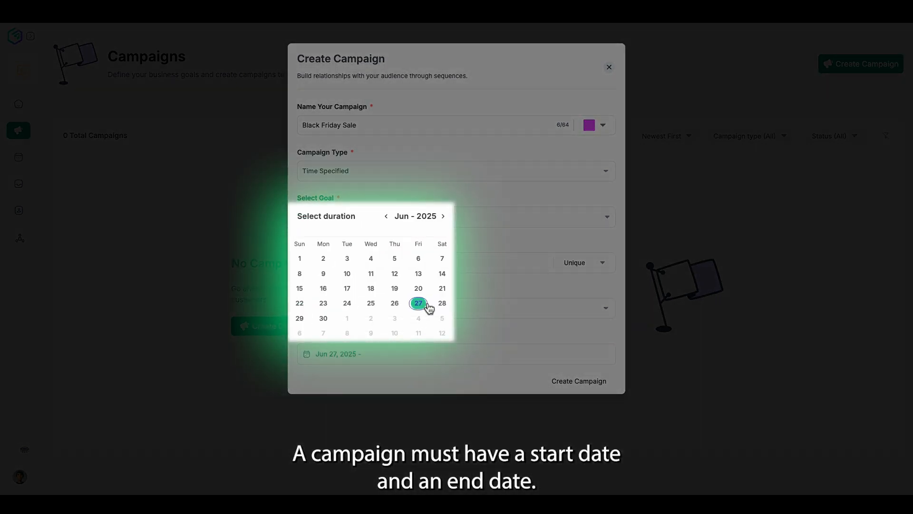
left_click(443, 218)
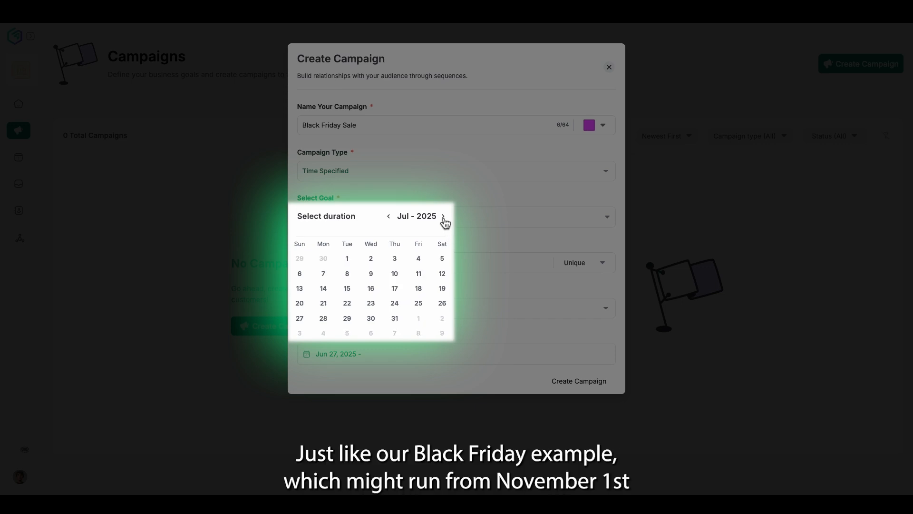
left_click(443, 217)
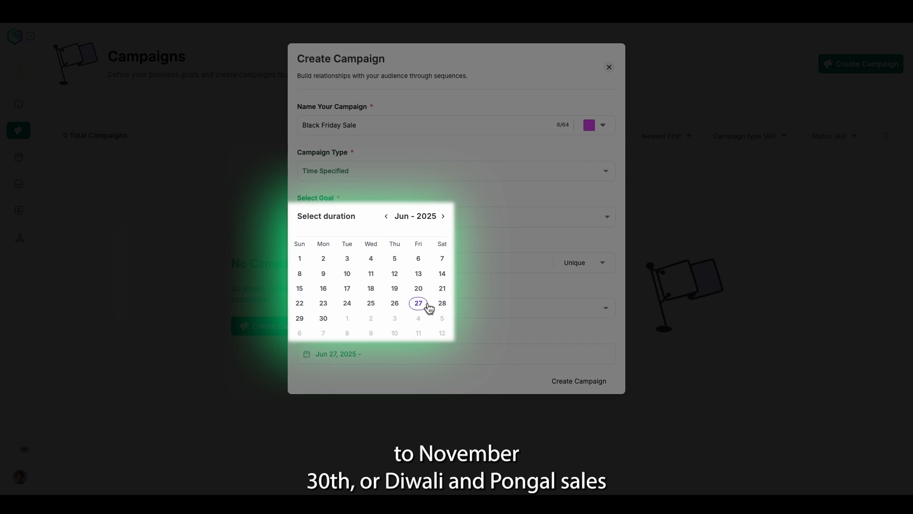
left_click(418, 303)
left_click(444, 218)
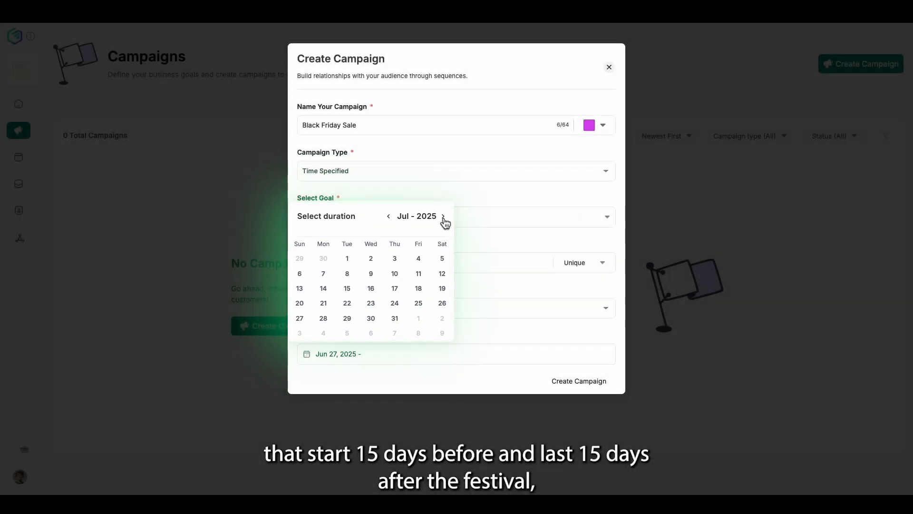
left_click(443, 217)
left_click(304, 333)
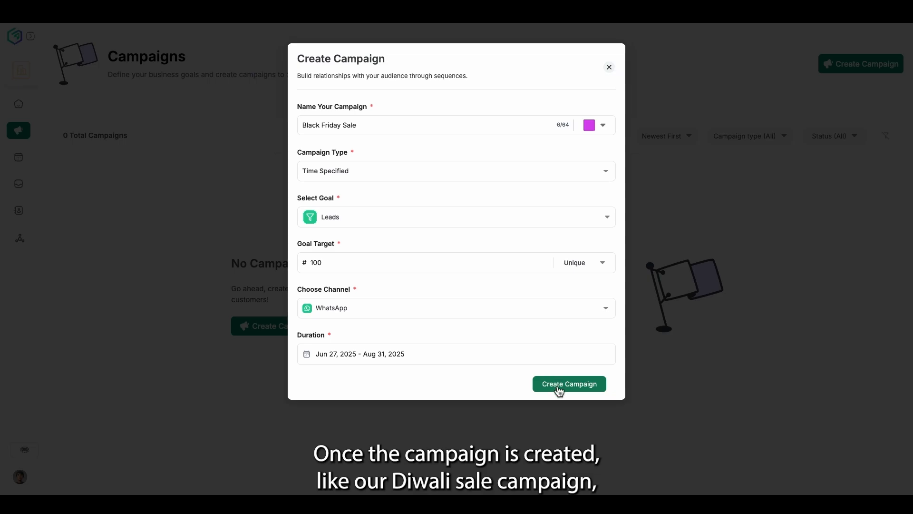
left_click(560, 388)
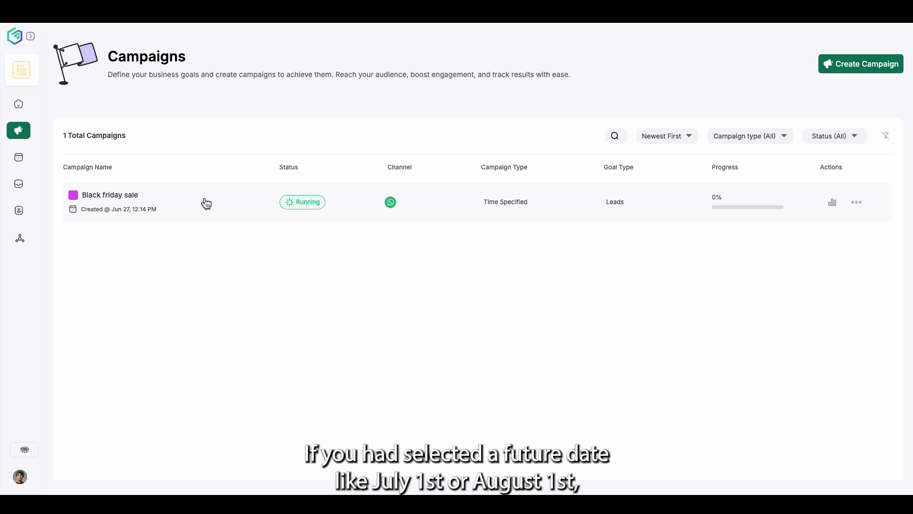
Step: Open the Black Friday sale campaign's execution list and start creating a new broadcast
left_click(104, 198)
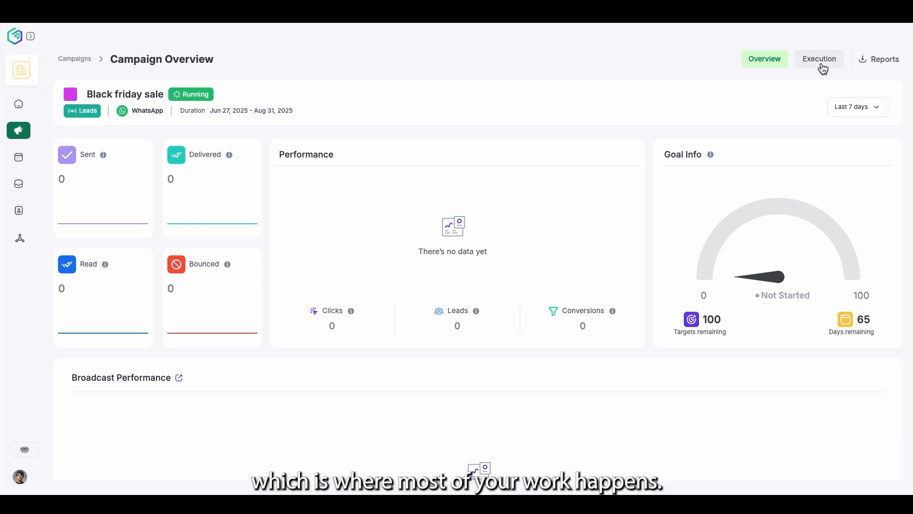
left_click(821, 60)
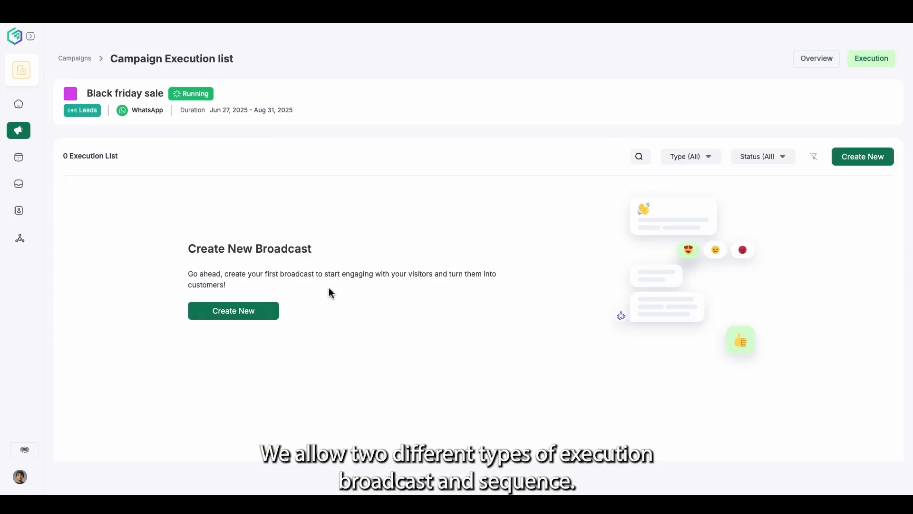
left_click(267, 316)
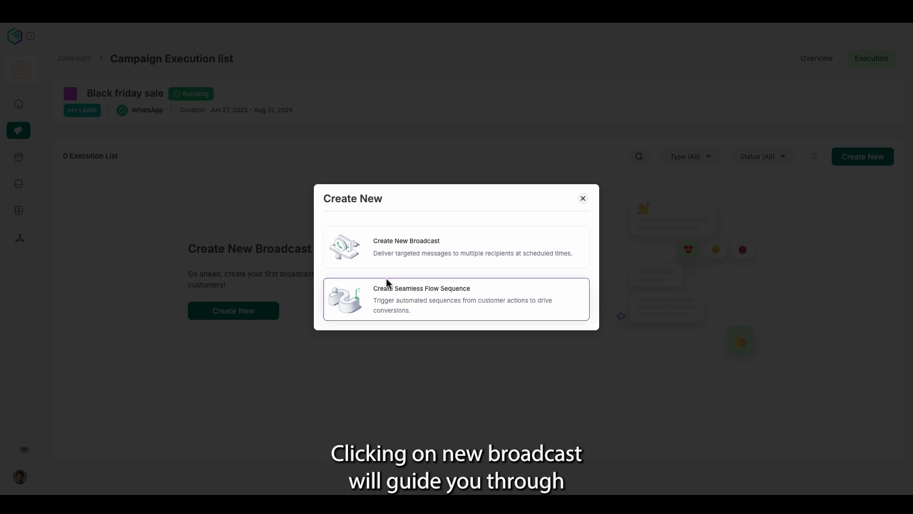
left_click(411, 255)
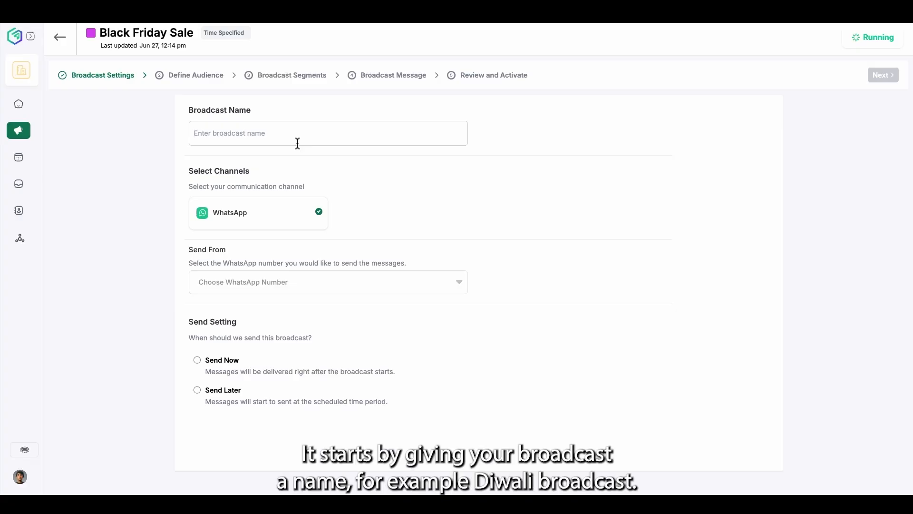
Step: Name the broadcast "Black Friday Buy 1 Get 1 Broadcast" and choose Test Account as the WhatsApp sender
left_click(298, 143)
type("Black F")
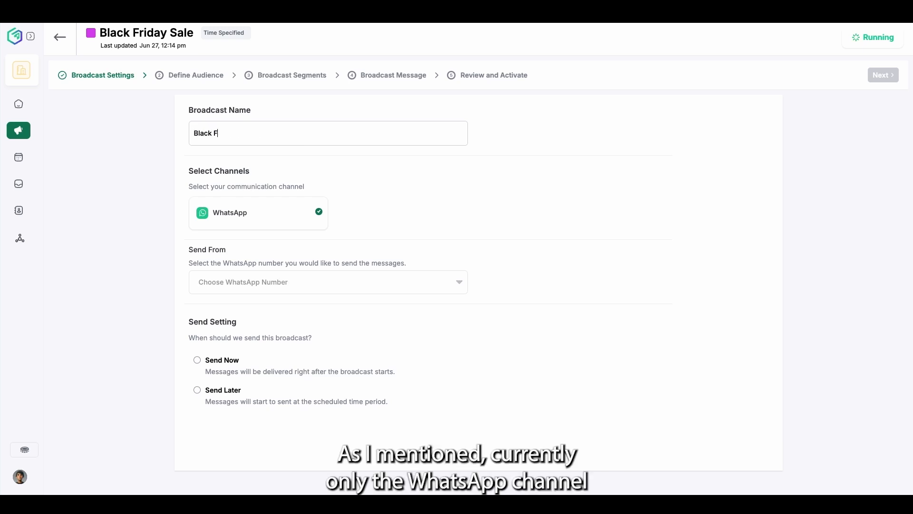
type("riday Bu")
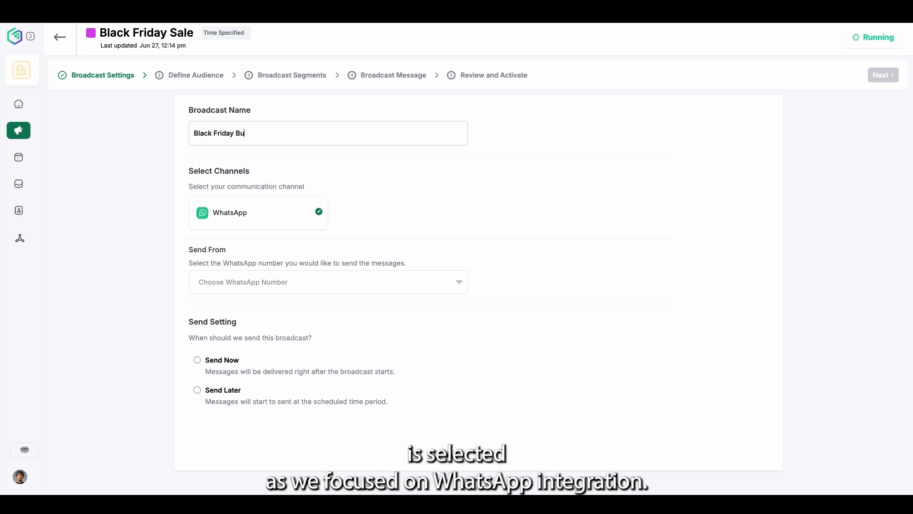
type("y 1 Get 1 Broadcast")
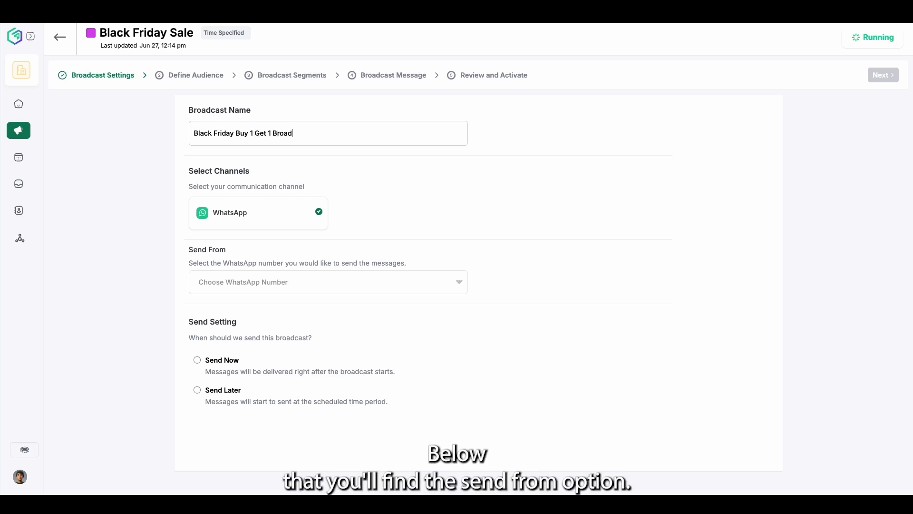
left_click(308, 285)
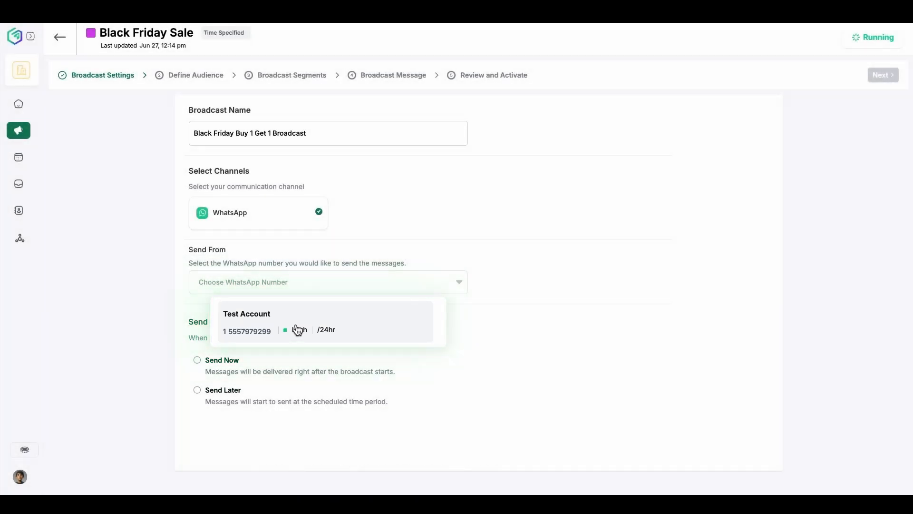
left_click(297, 329)
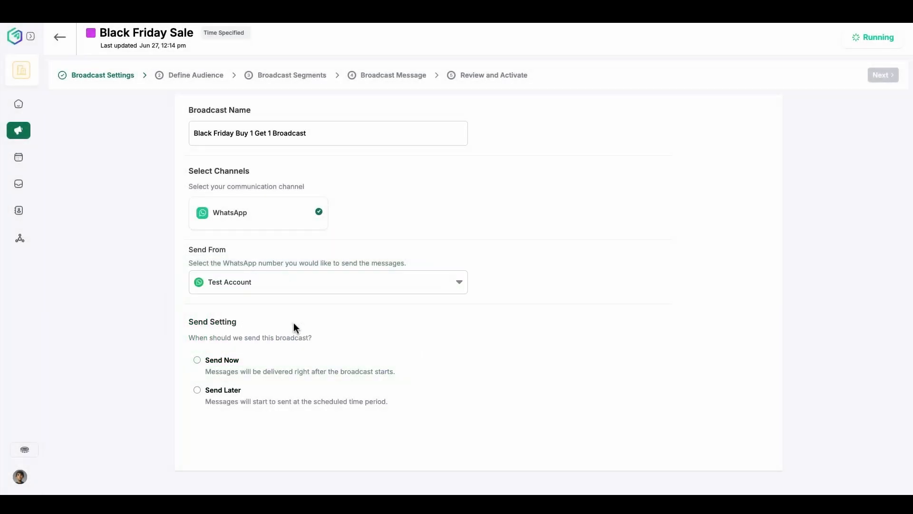
Step: Schedule the broadcast with Send Later for 2025-06-28 at 12:00 AM and proceed to the audience definition
left_click(230, 366)
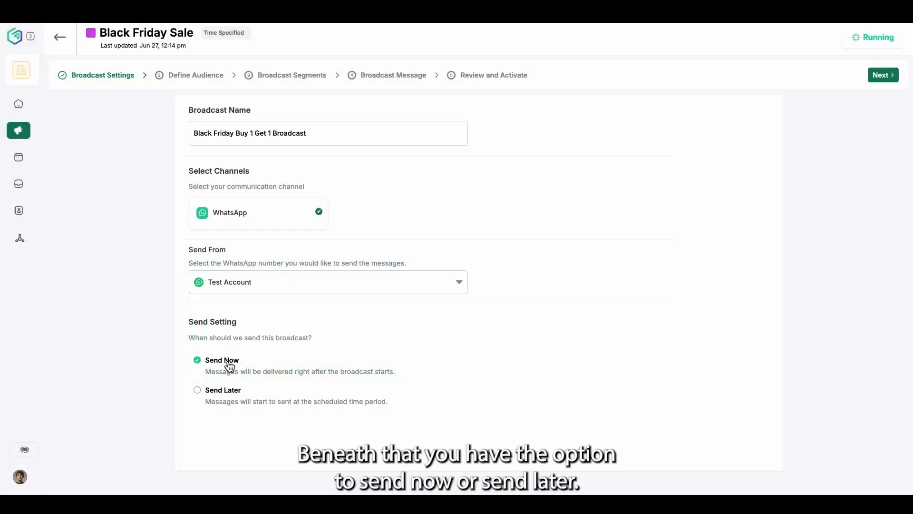
left_click(227, 391)
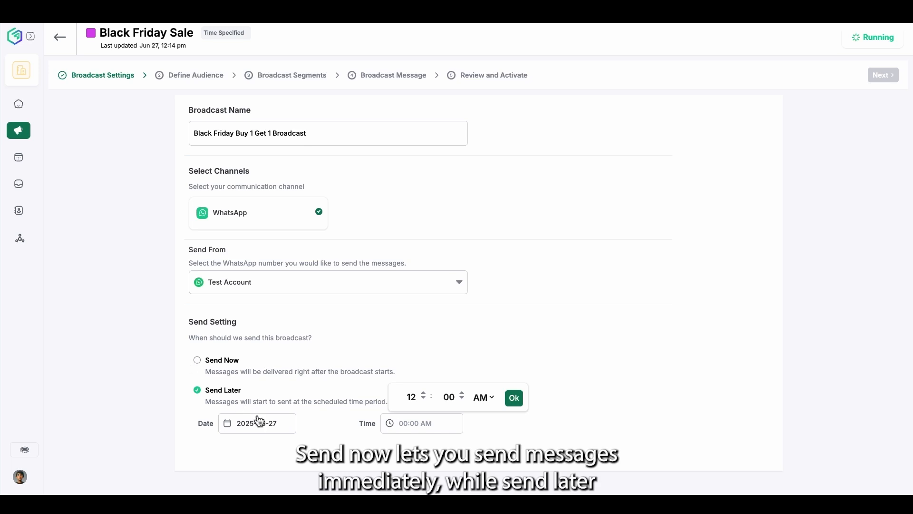
left_click(272, 430)
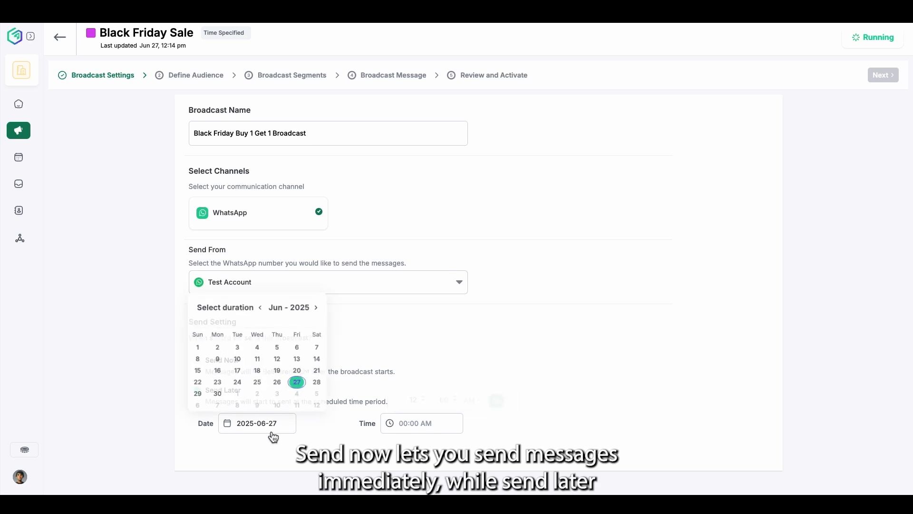
left_click(322, 384)
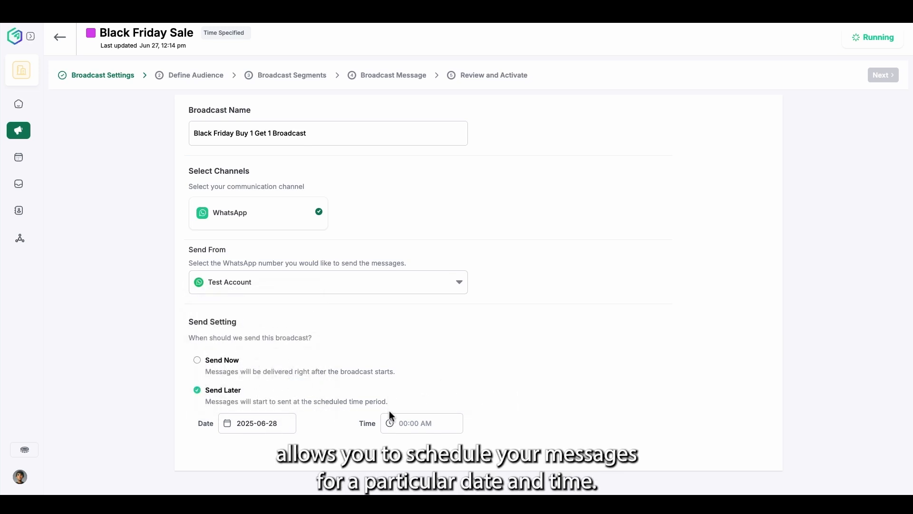
left_click(430, 431)
left_click(514, 398)
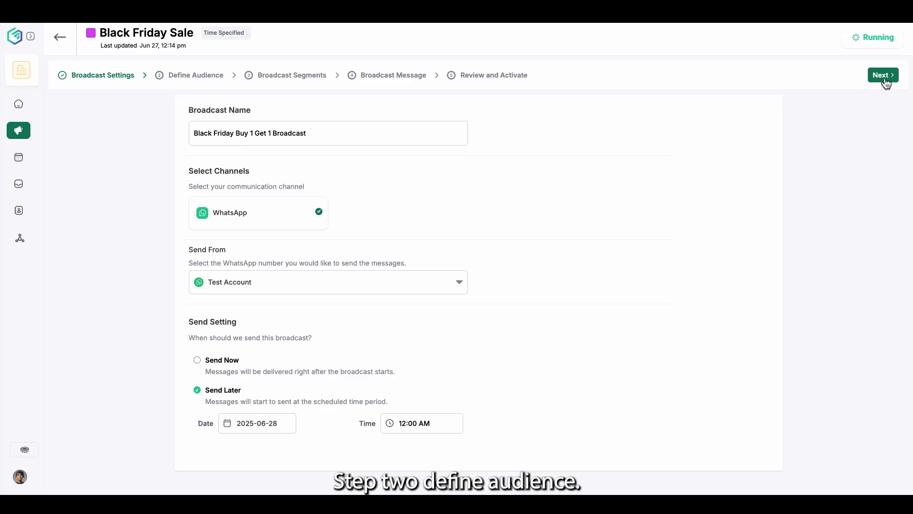
left_click(883, 76)
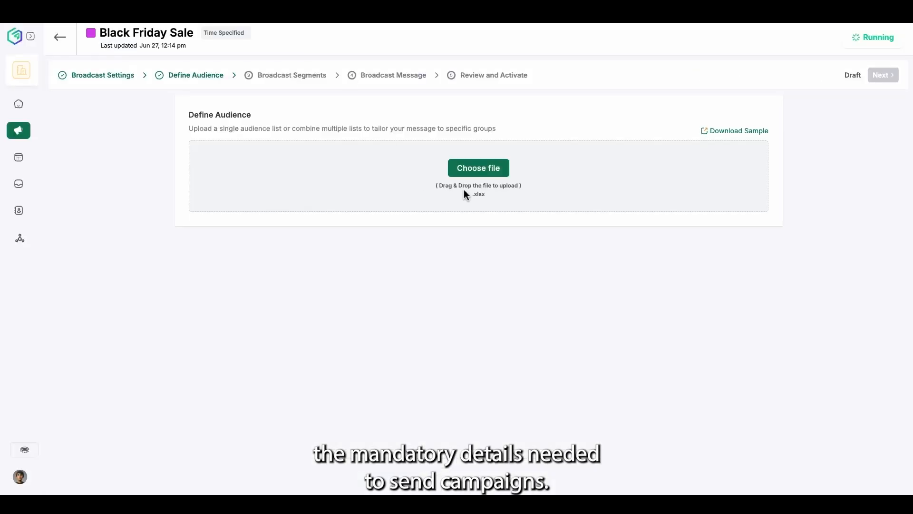
Step: Upload Test File.xlsx from Downloads as the broadcast's audience list
left_click(479, 168)
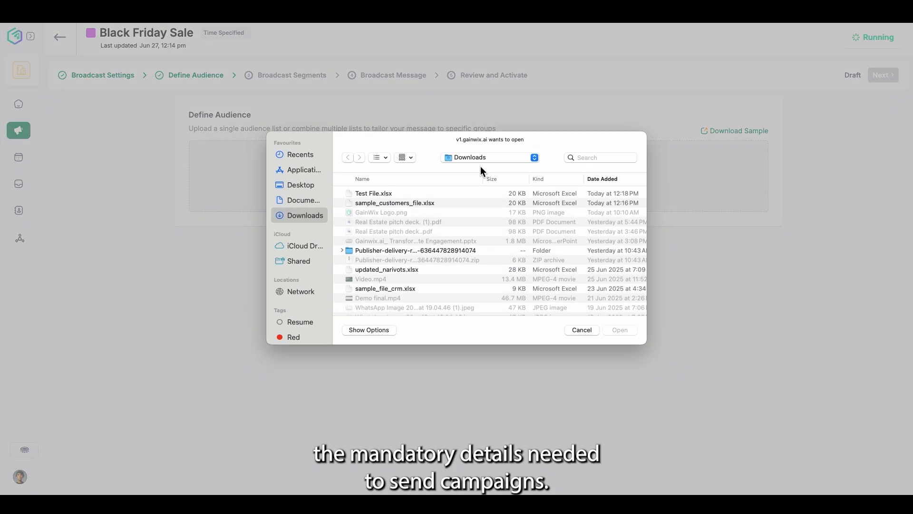
left_click(385, 193)
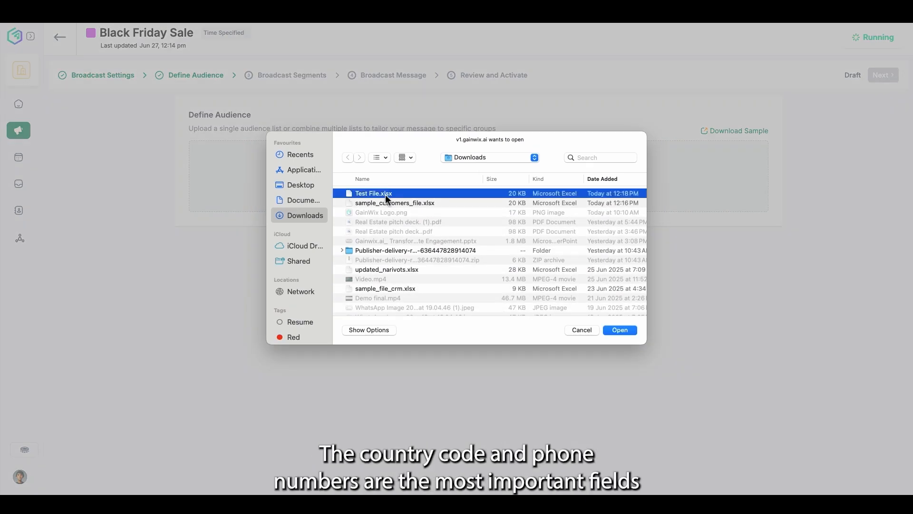
left_click(621, 329)
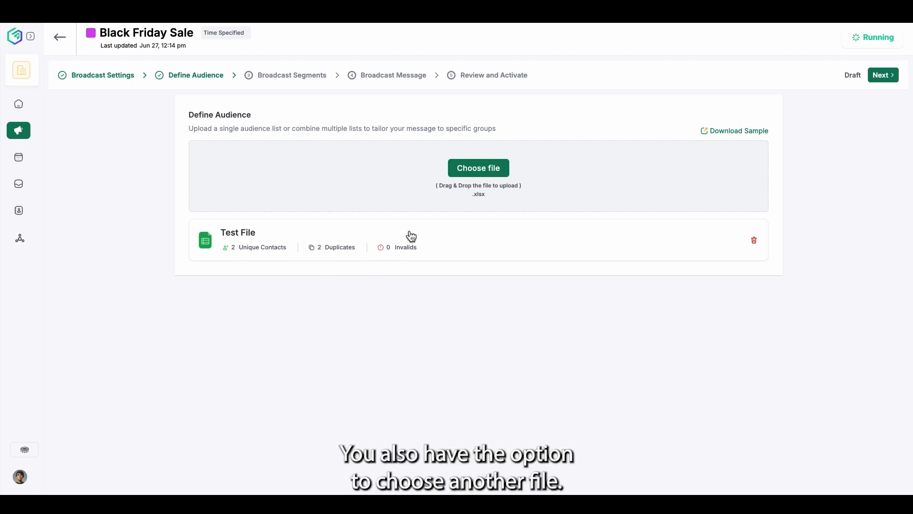
Step: Try to upload Test File.xlsx again as a second audience list
left_click(484, 178)
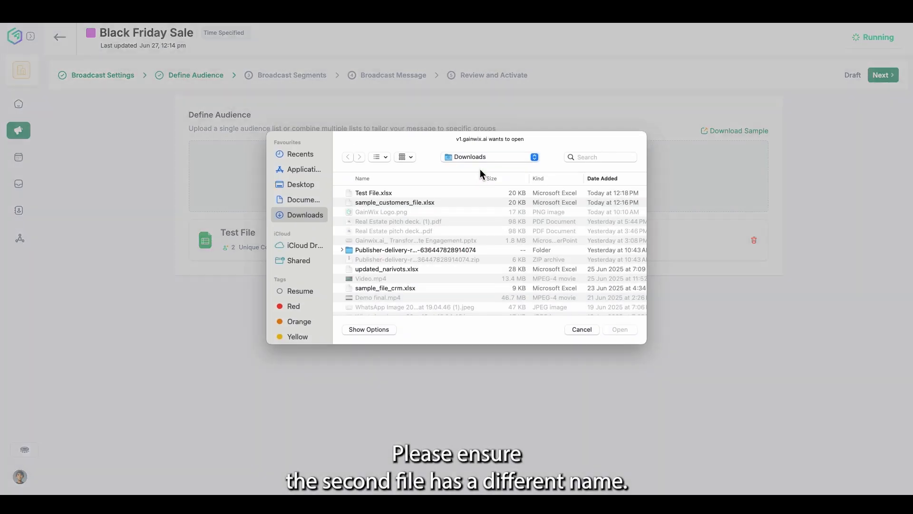
left_click(394, 194)
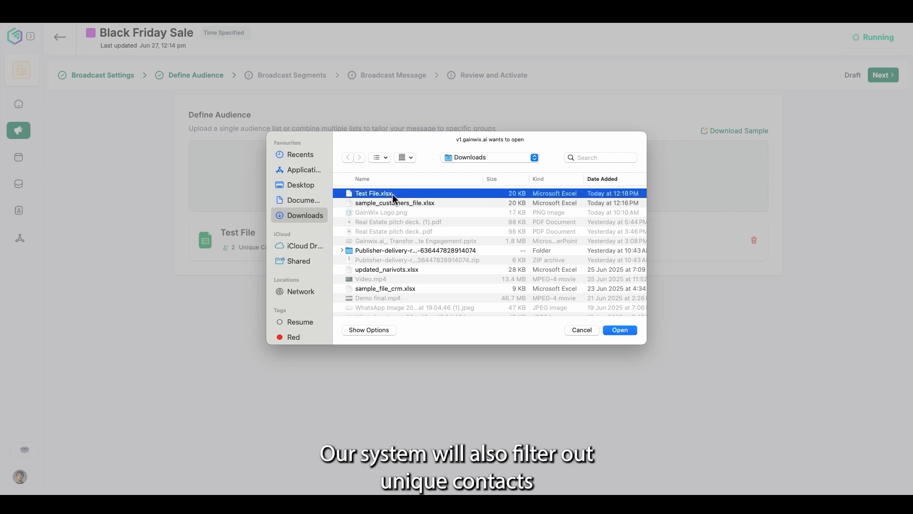
left_click(620, 330)
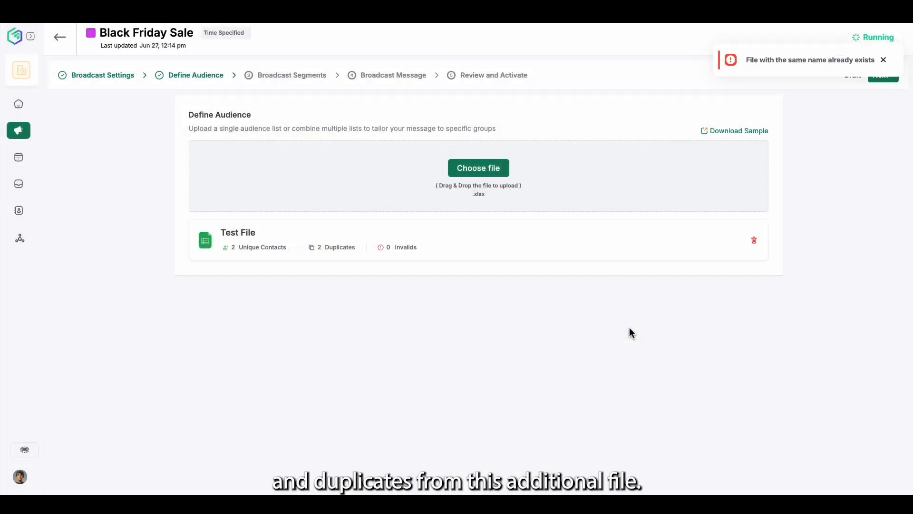
Step: Upload sample_customers_file.xlsx from Downloads as the second audience list and proceed to the broadcast segments
left_click(488, 171)
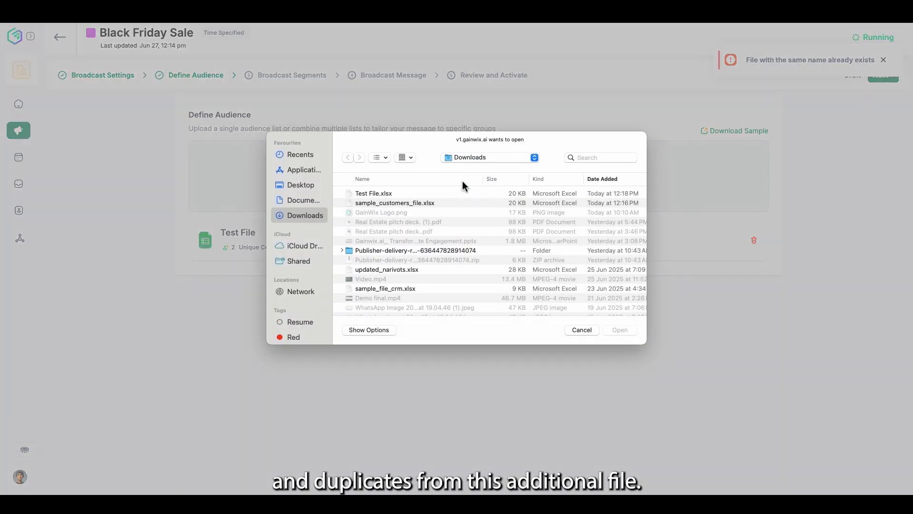
left_click(419, 203)
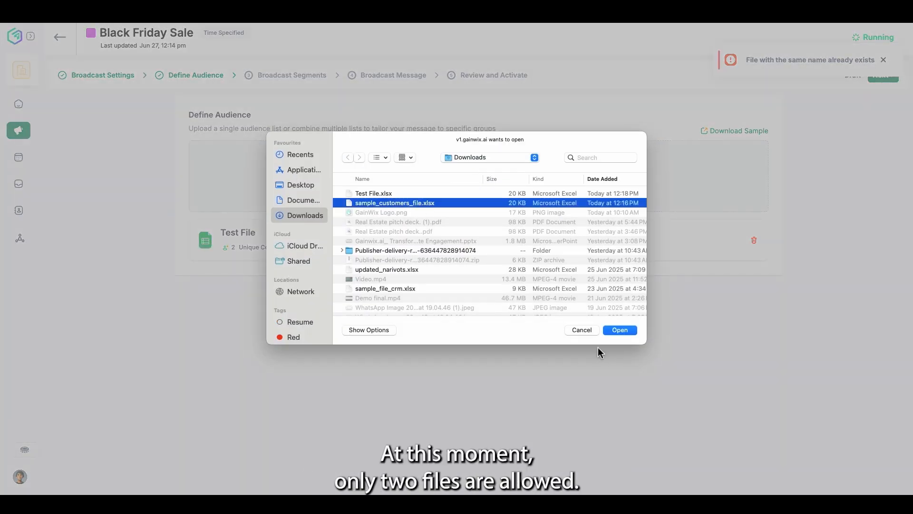
left_click(631, 334)
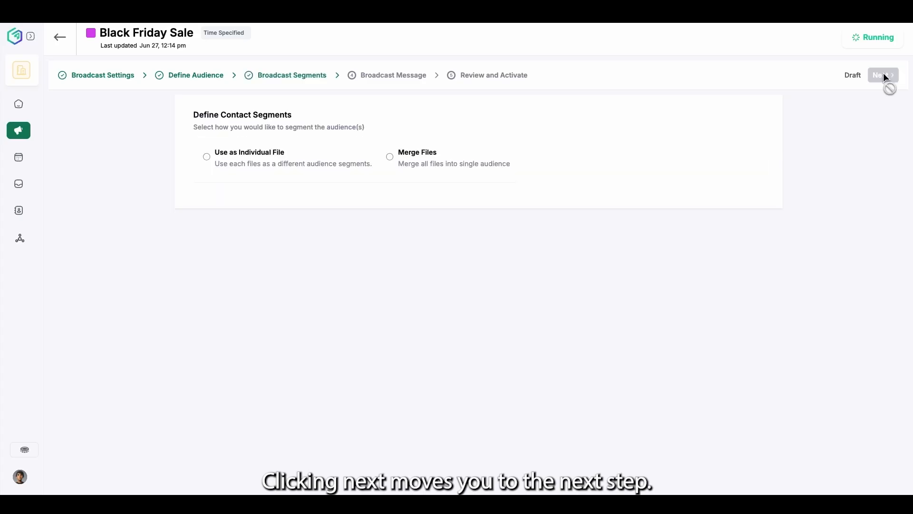
Step: Try Merge Files for the audience segmentation and return to Use as Individual File
left_click(213, 161)
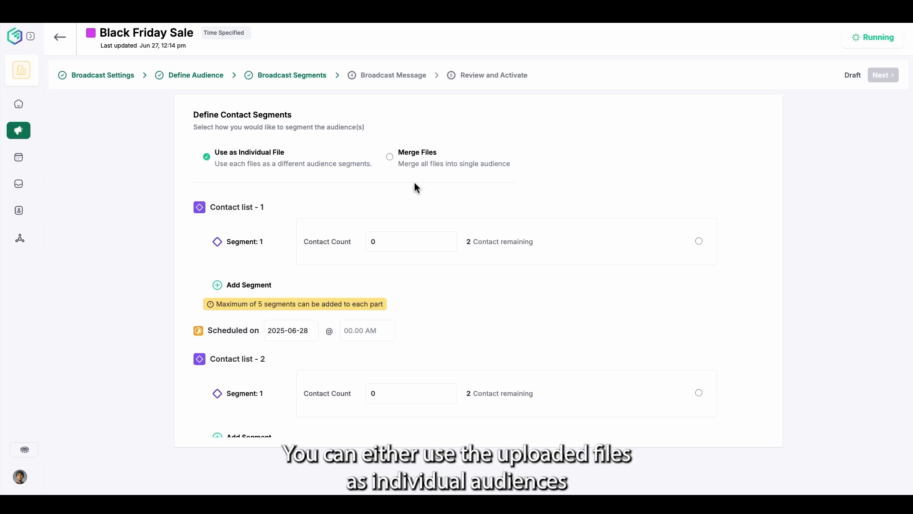
left_click(393, 163)
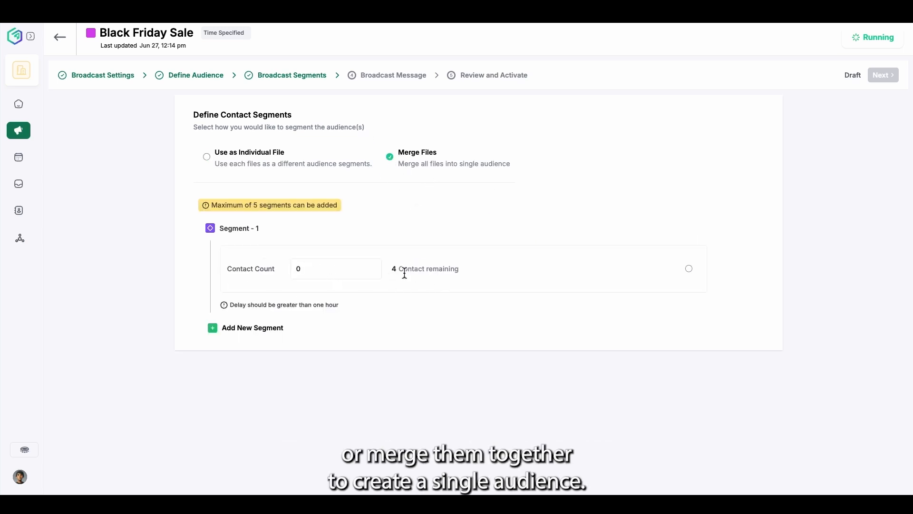
left_click(256, 162)
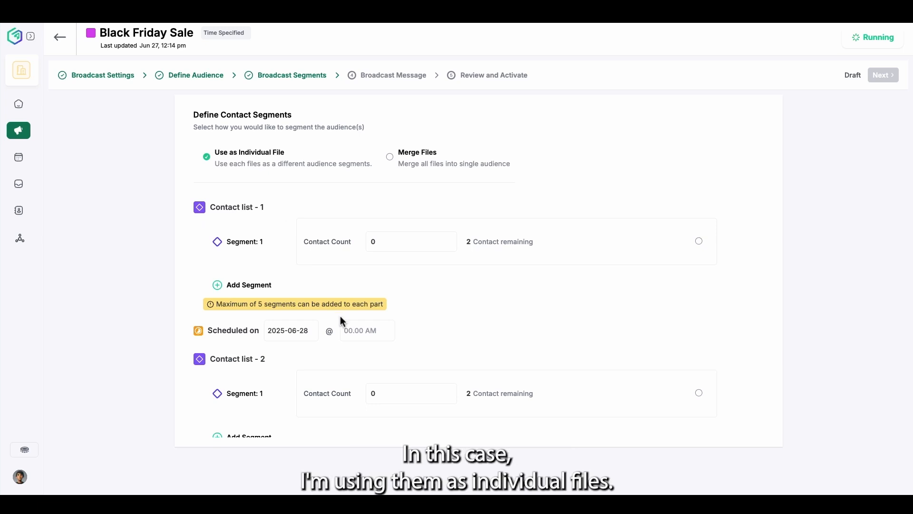
scroll(352, 261, "down", 1)
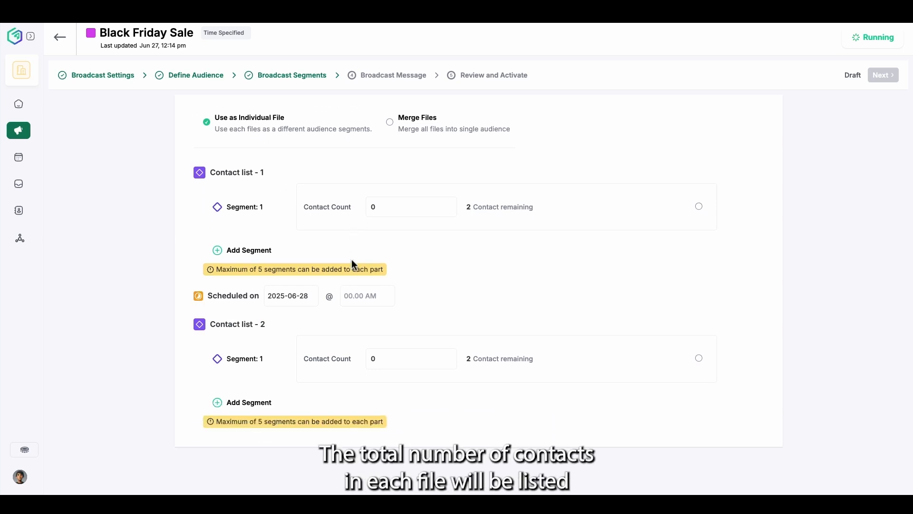
scroll(352, 263, "up", 1)
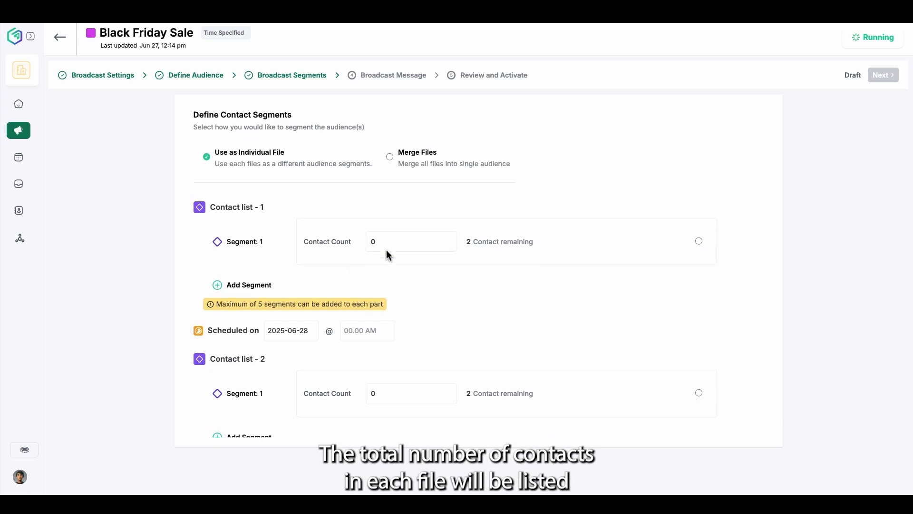
Step: Assign all 2 contacts of Contact list 1 and all 2 contacts of Contact list 2 to their Segment 1
left_click(698, 241)
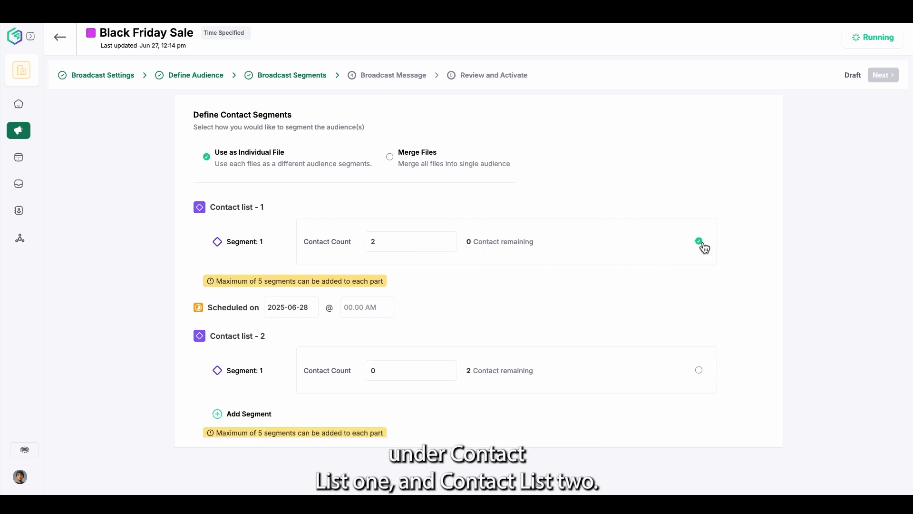
left_click(699, 370)
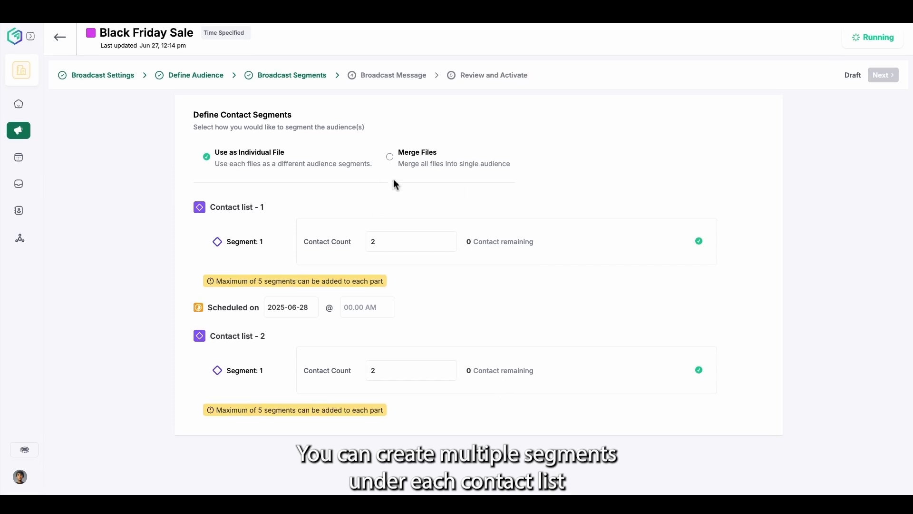
left_click(390, 156)
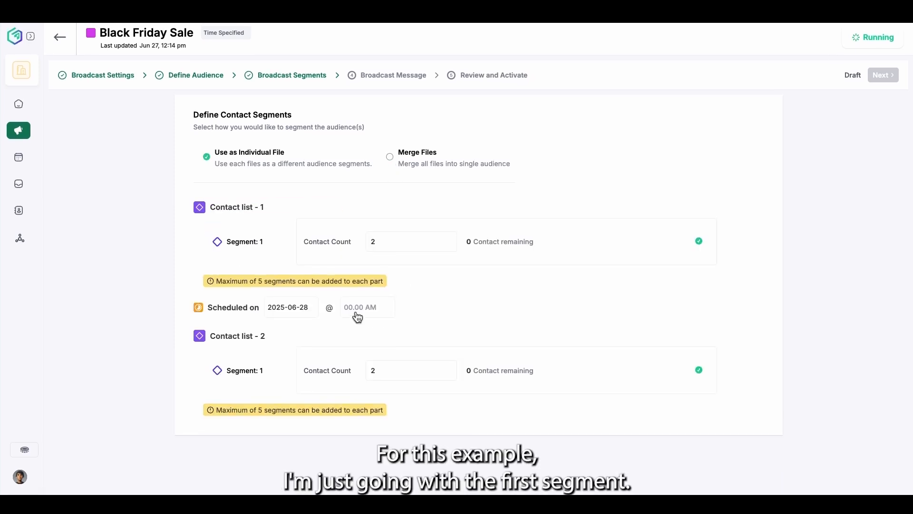
Step: Set the scheduled time between Contact list 1 and Contact list 2 to 01:00 AM
left_click(357, 314)
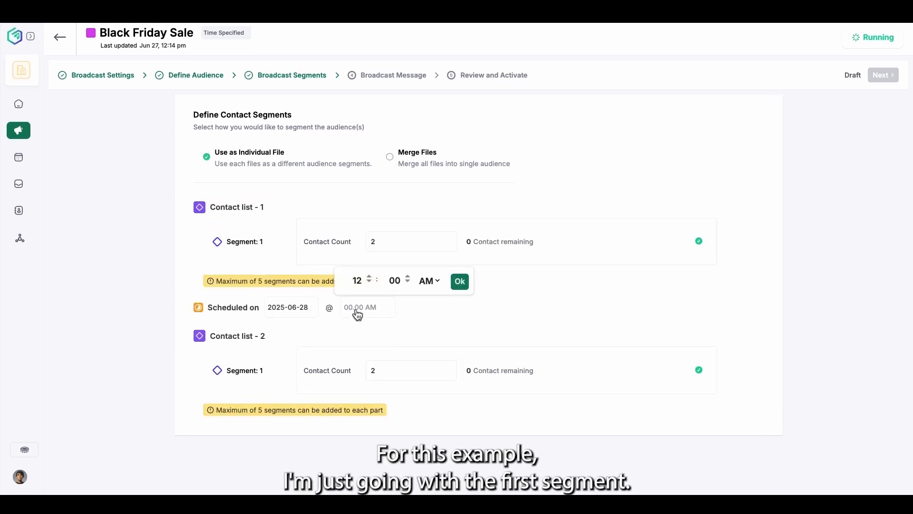
left_click(374, 280)
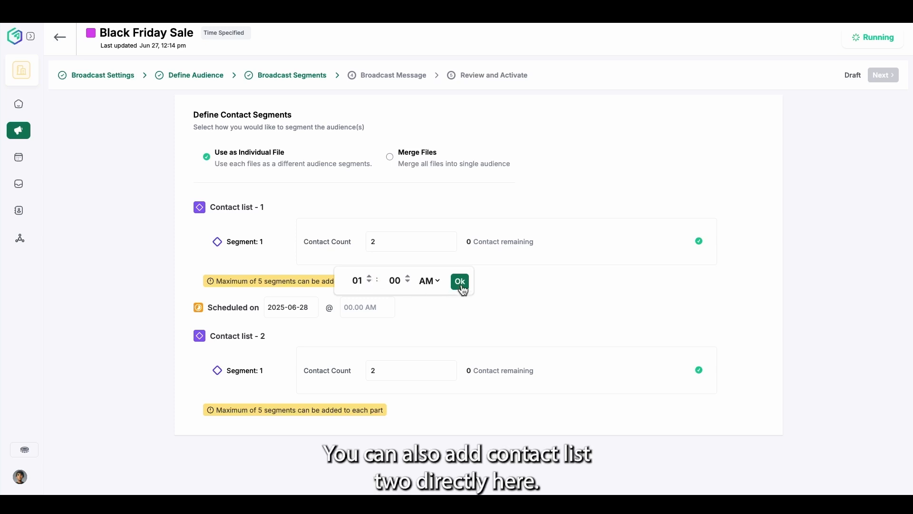
left_click(460, 284)
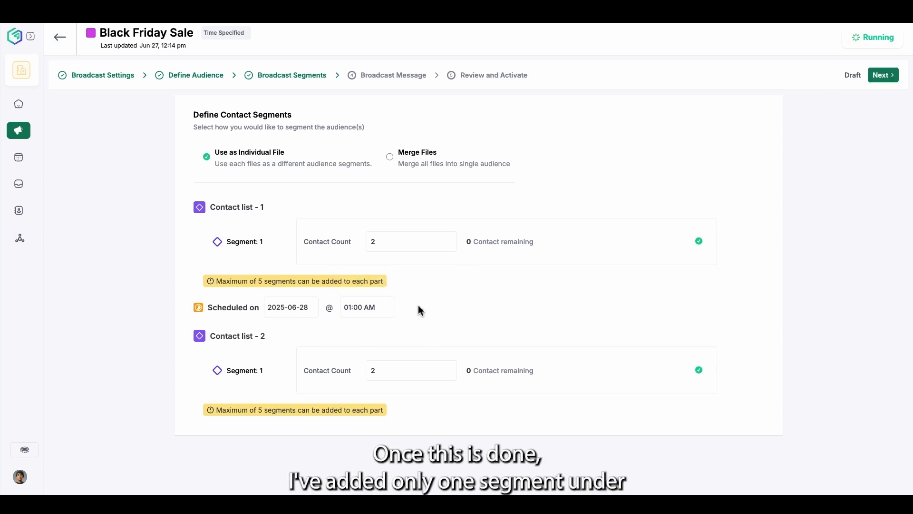
Step: Switch the segmentation to Merge Files with the second segment scheduled at 01:00 AM, and proceed to the broadcast message
left_click(390, 156)
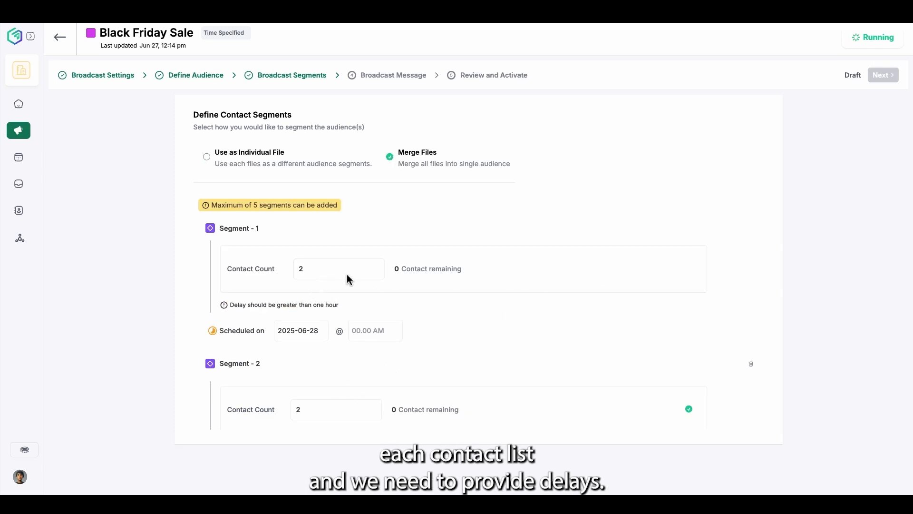
left_click(372, 334)
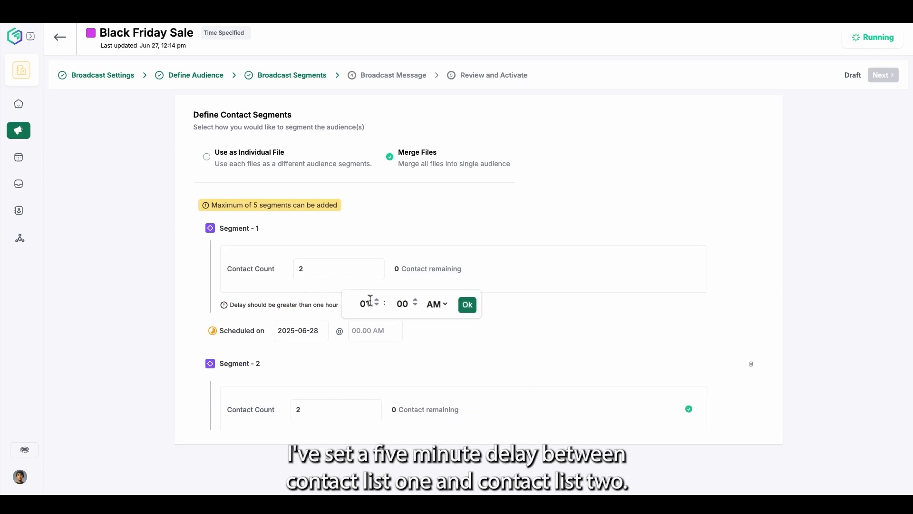
left_click(467, 304)
scroll(633, 338, "down", 1)
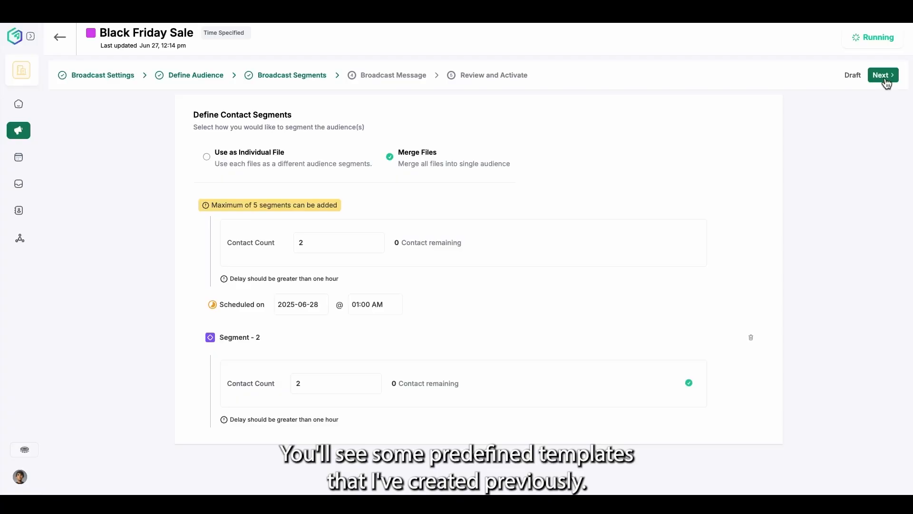
left_click(887, 83)
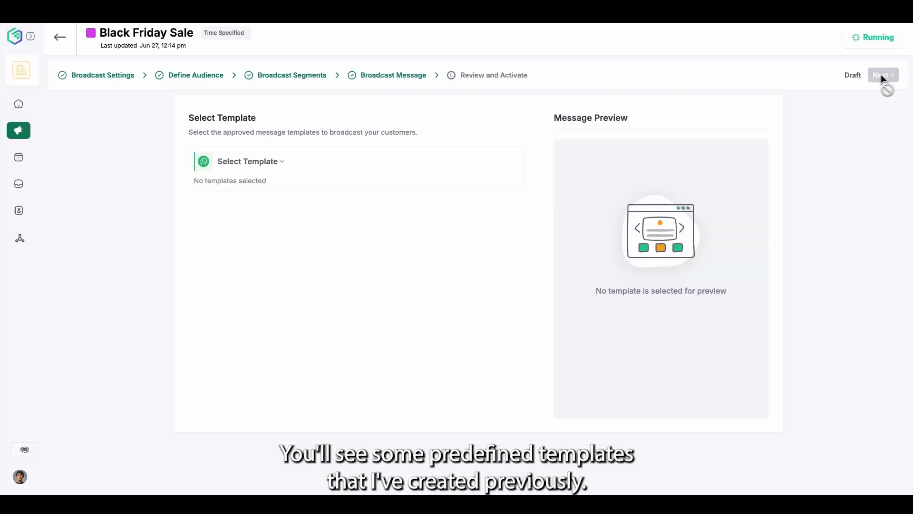
Step: Select test_template as the broadcast's message template, and proceed to the review of the broadcast settings and segments
left_click(262, 165)
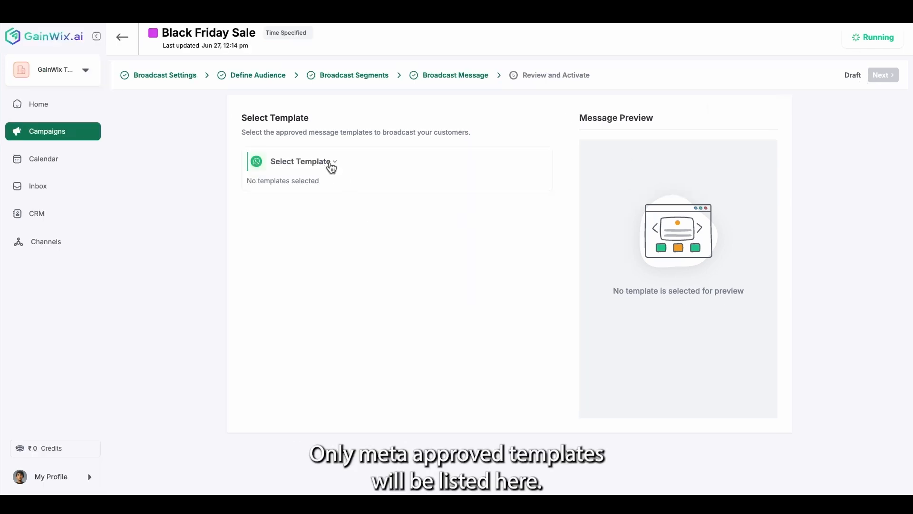
left_click(328, 161)
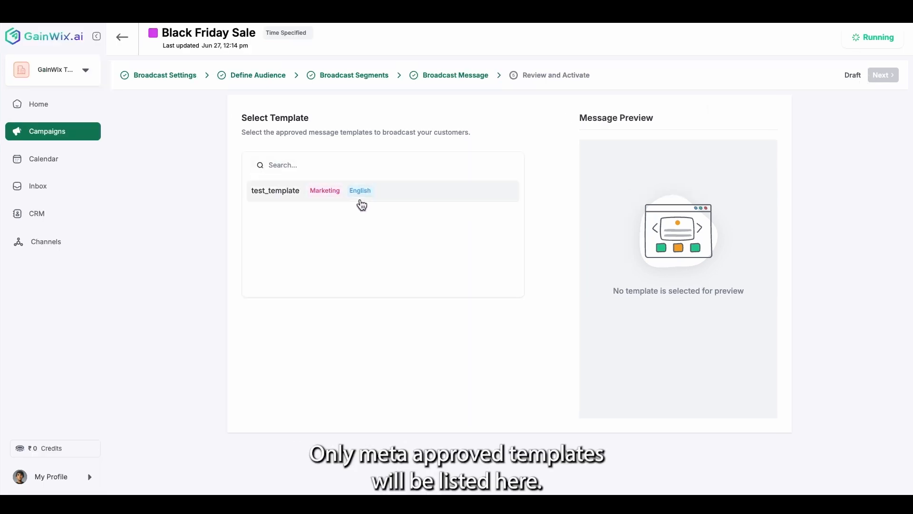
left_click(317, 198)
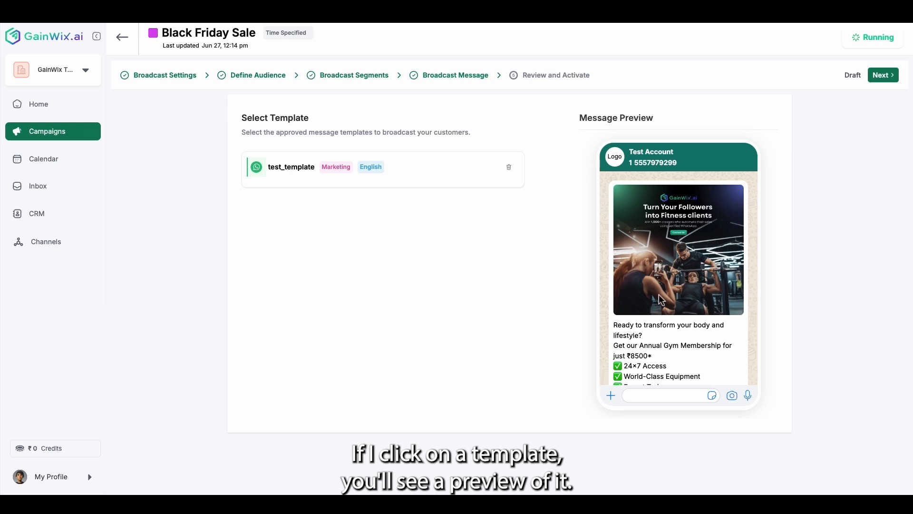
scroll(661, 300, "down", 3)
scroll(661, 299, "up", 3)
scroll(661, 300, "down", 4)
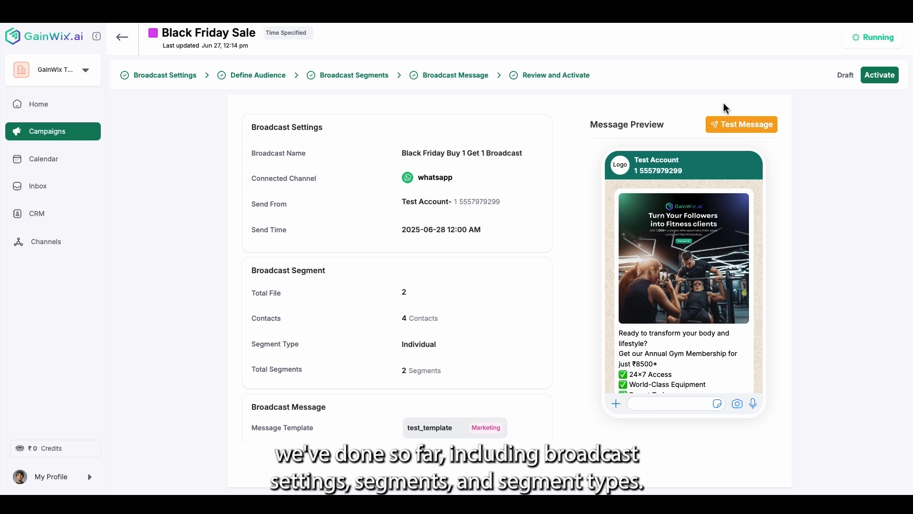
scroll(471, 178, "down", 1)
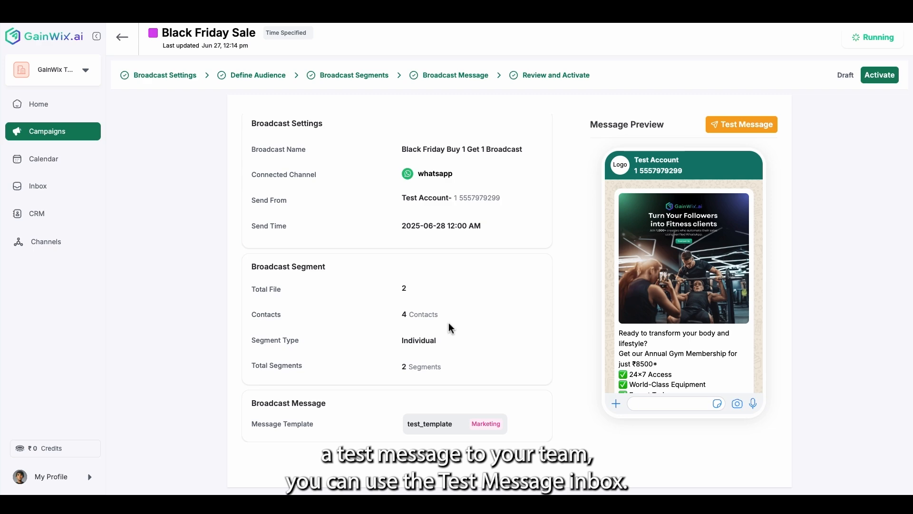
scroll(444, 320, "up", 1)
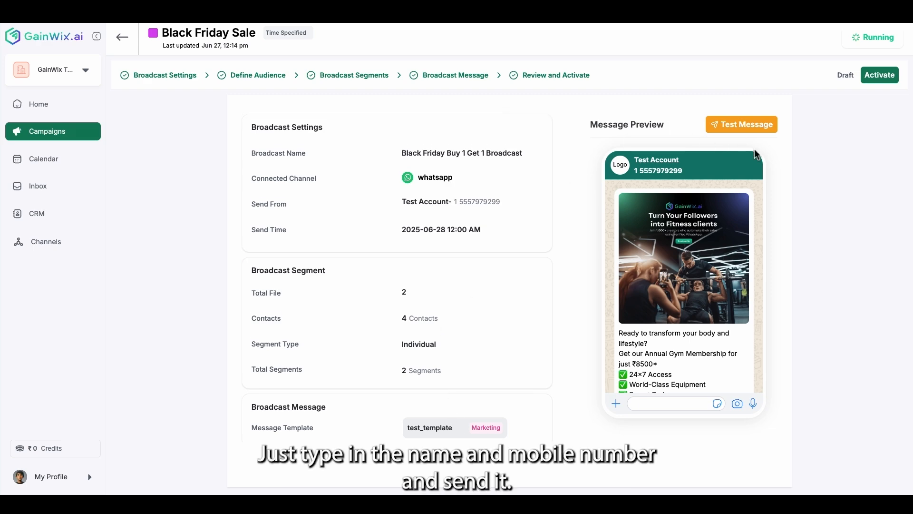
left_click(756, 128)
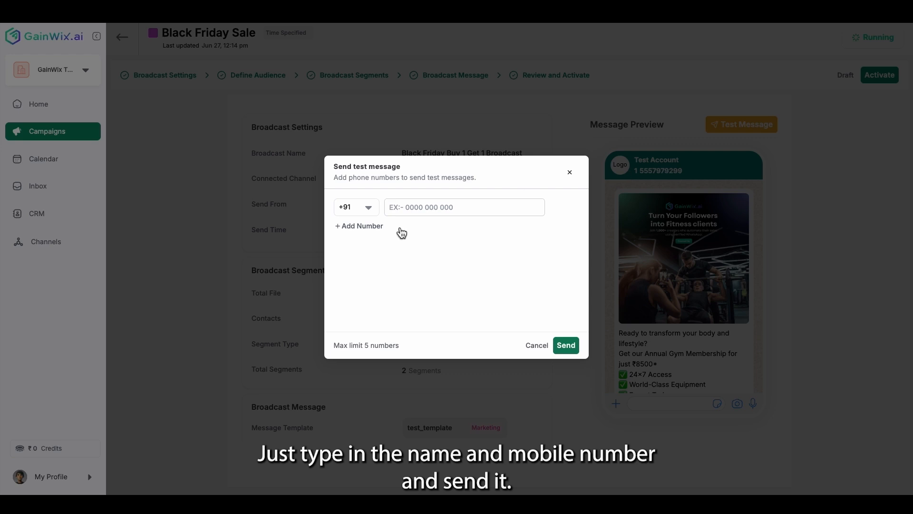
left_click(399, 207)
type("9876543210")
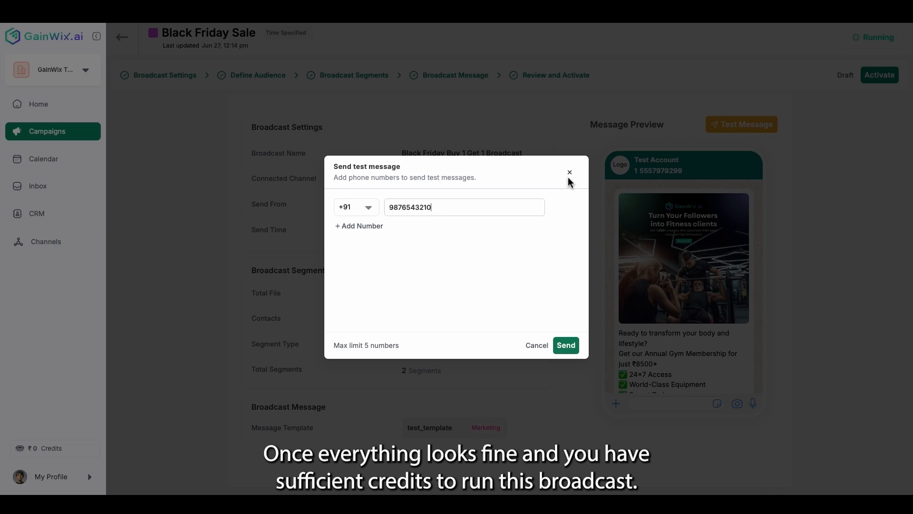
left_click(571, 173)
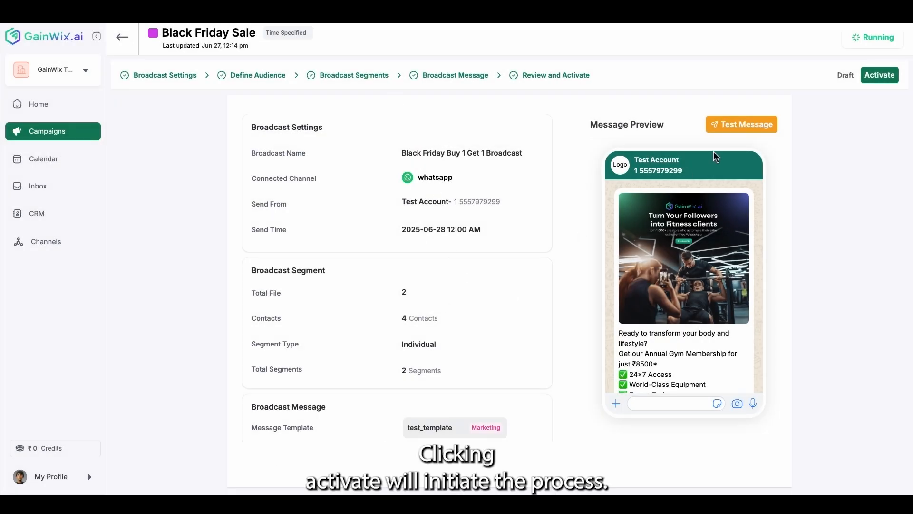
Step: Try to activate the Black Friday Buy 1 Get 1 Broadcast and dismiss the notification
left_click(881, 77)
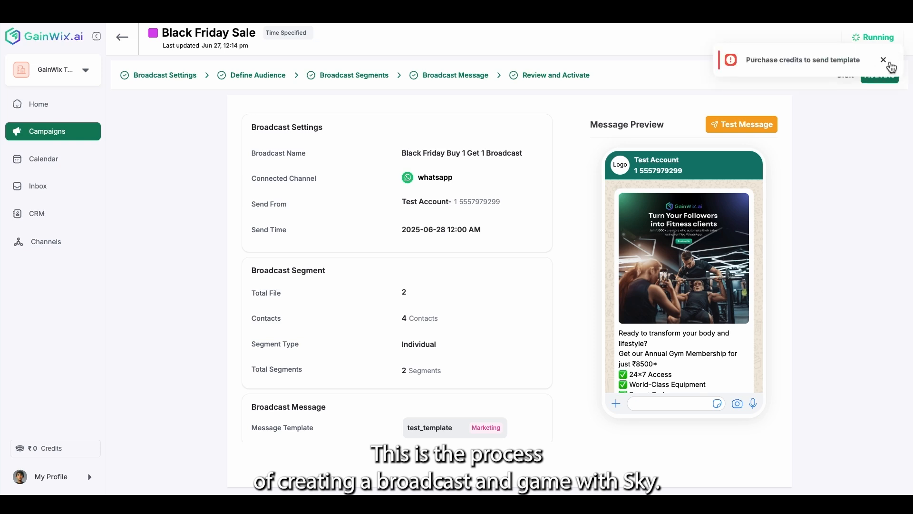
left_click(888, 61)
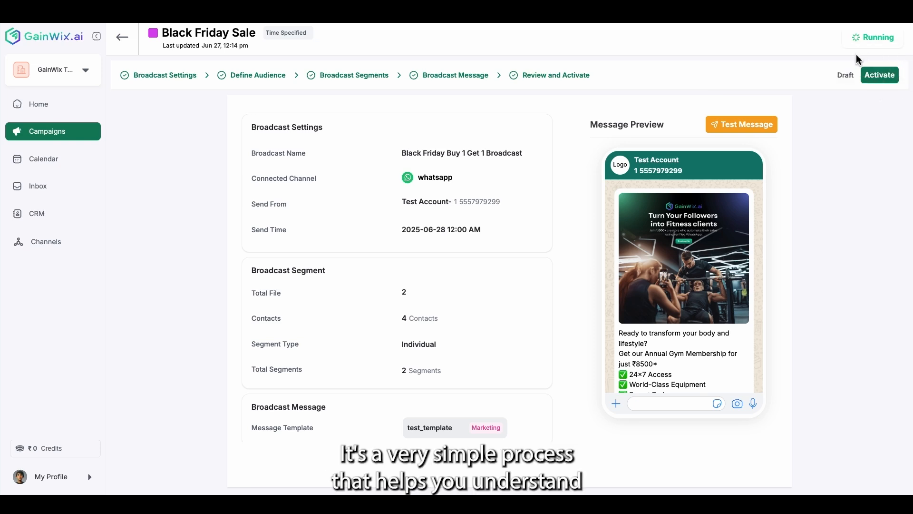